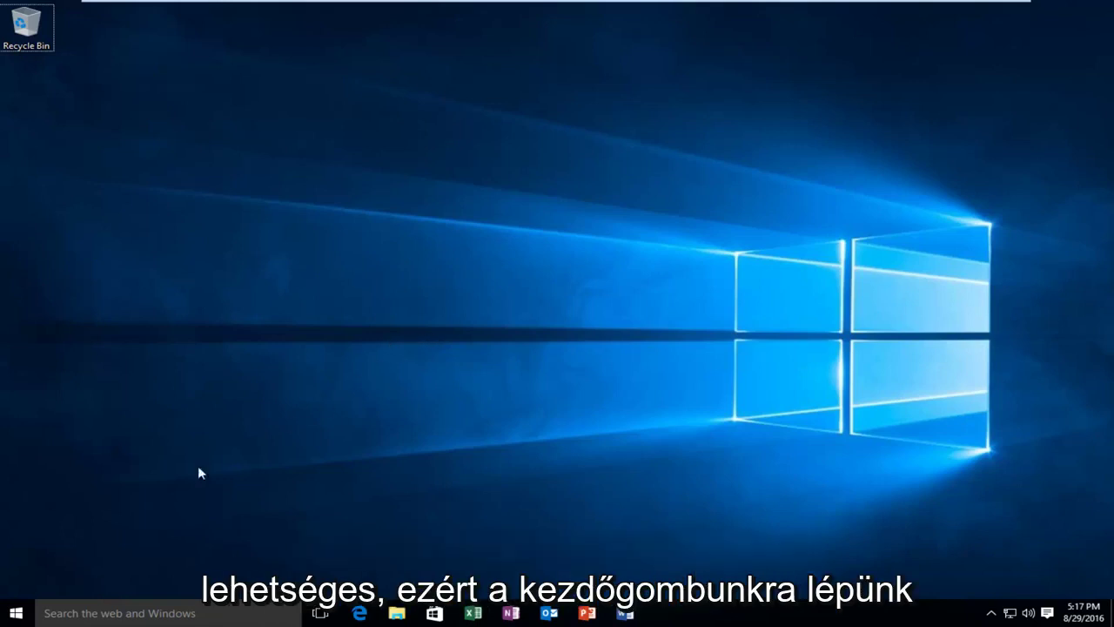
Search Windows for "services" and run the Services desktop app as administrator.
{"action": "left_click", "coordinate": [18, 614]}
{"action": "left_click", "coordinate": [18, 613]}
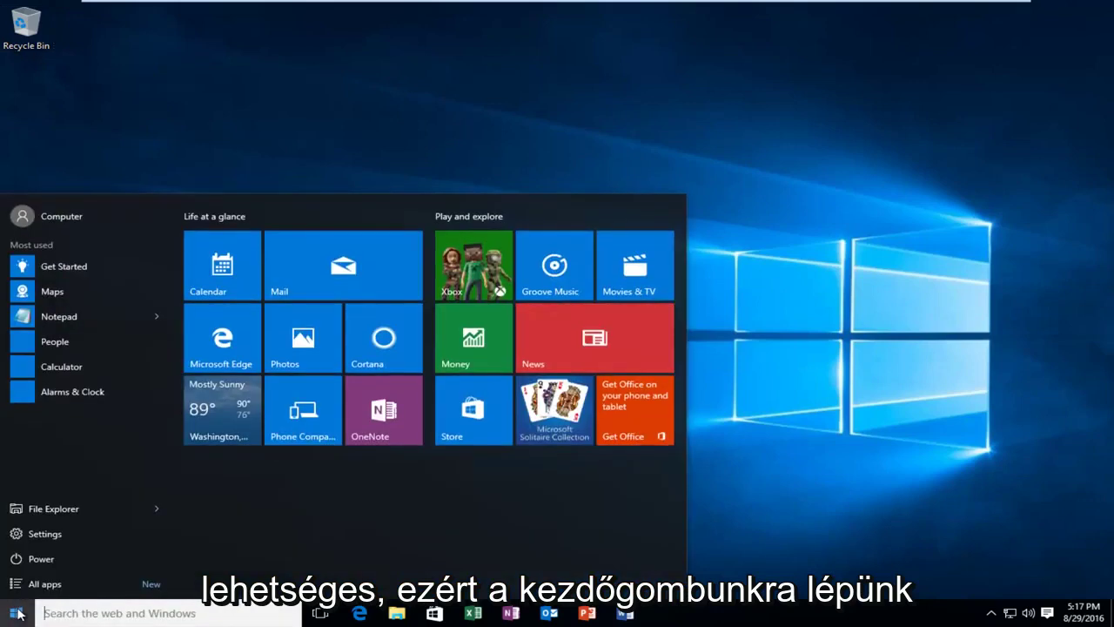
{"action": "type", "text": "ser"}
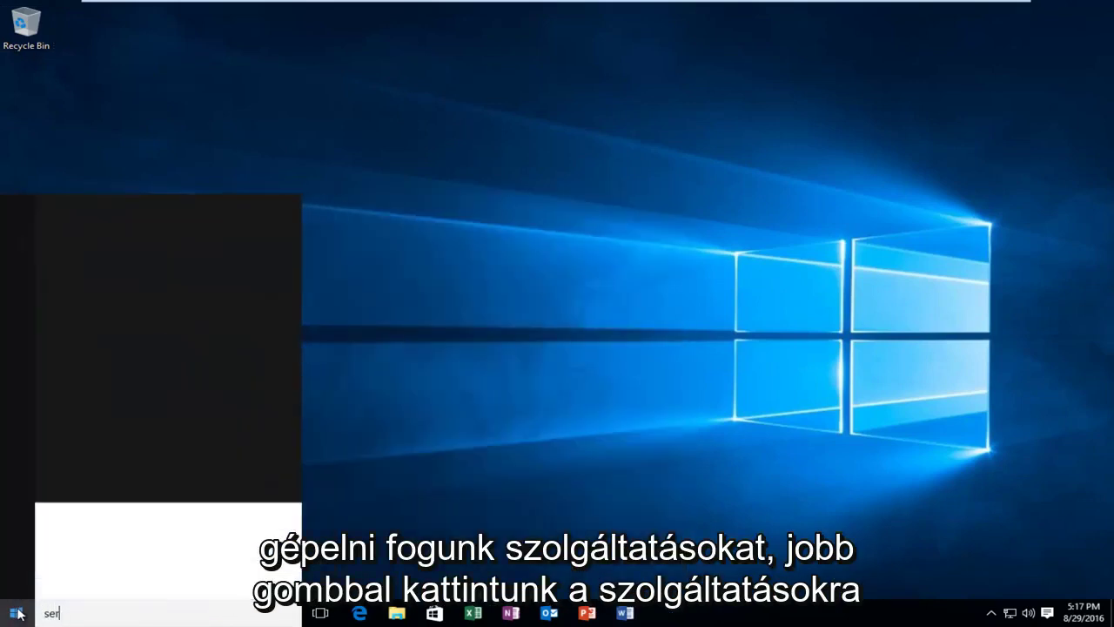
{"action": "type", "text": "vices"}
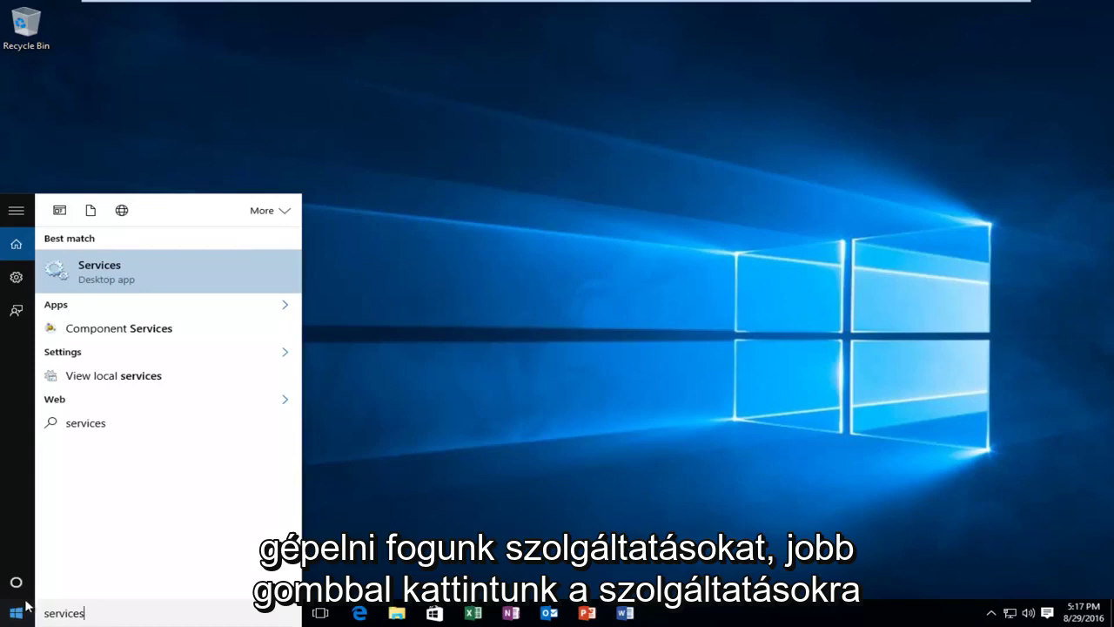
{"action": "right_click", "coordinate": [105, 272]}
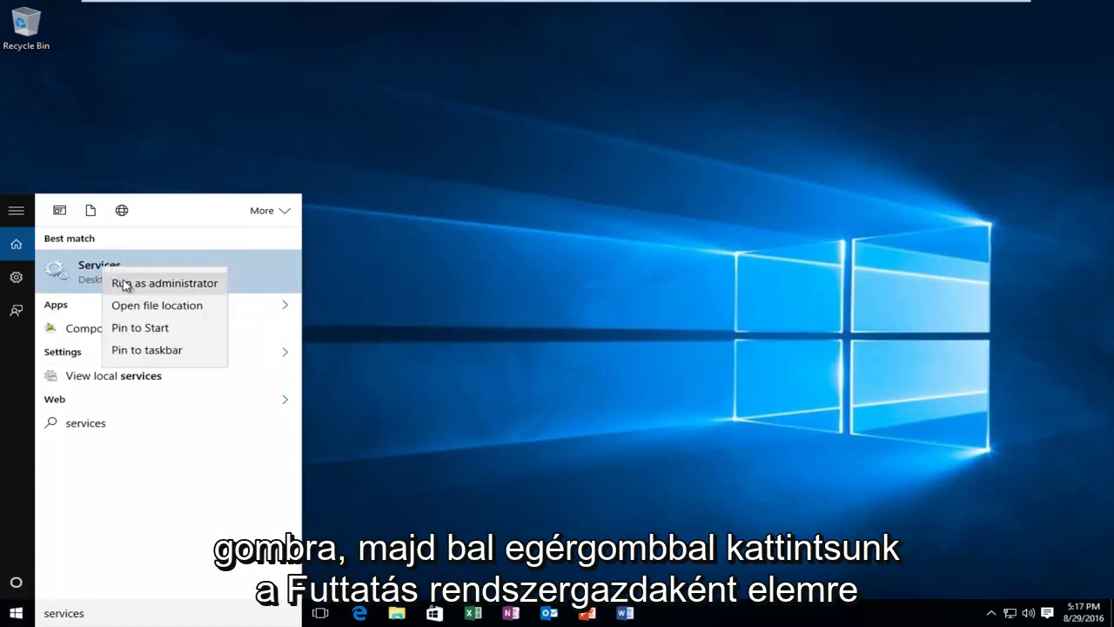
{"action": "left_click", "coordinate": [126, 284]}
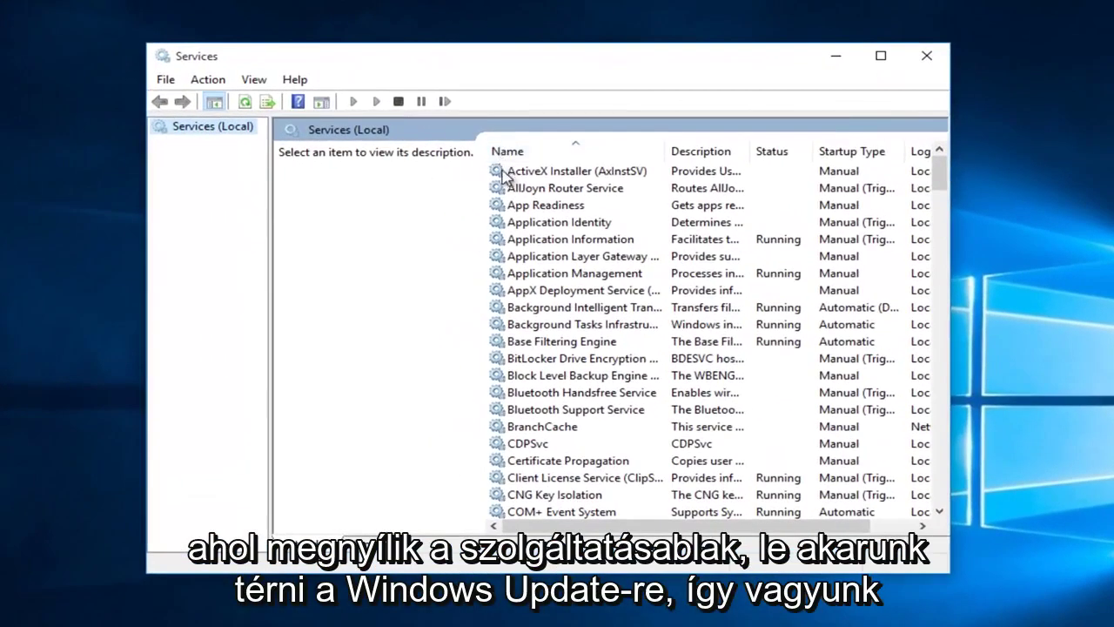
Stop the Windows Update service and close the Services window.
{"action": "scroll", "coordinate": [597, 335], "scroll_direction": "down", "scroll_amount": 12}
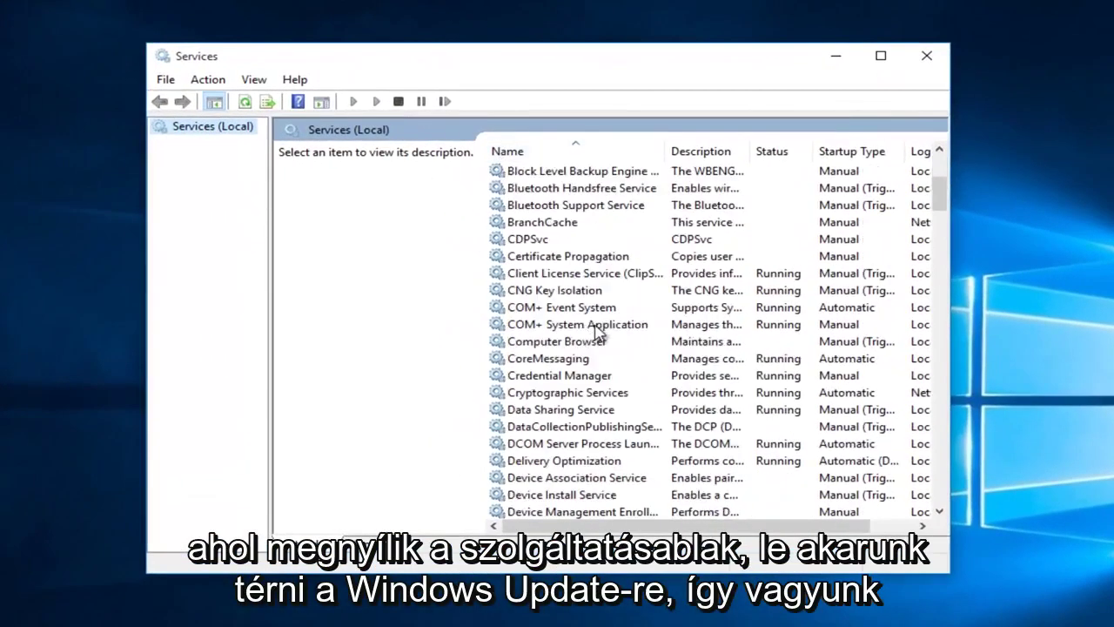
{"action": "scroll", "coordinate": [597, 331], "scroll_direction": "down", "scroll_amount": 20}
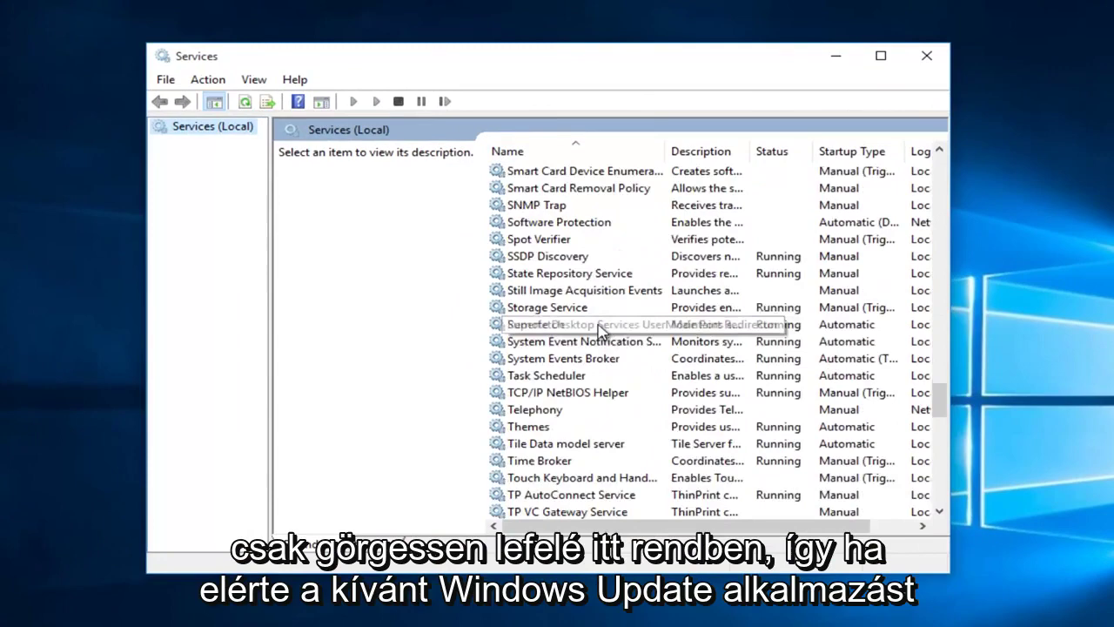
{"action": "scroll", "coordinate": [540, 400], "scroll_direction": "down", "scroll_amount": 5}
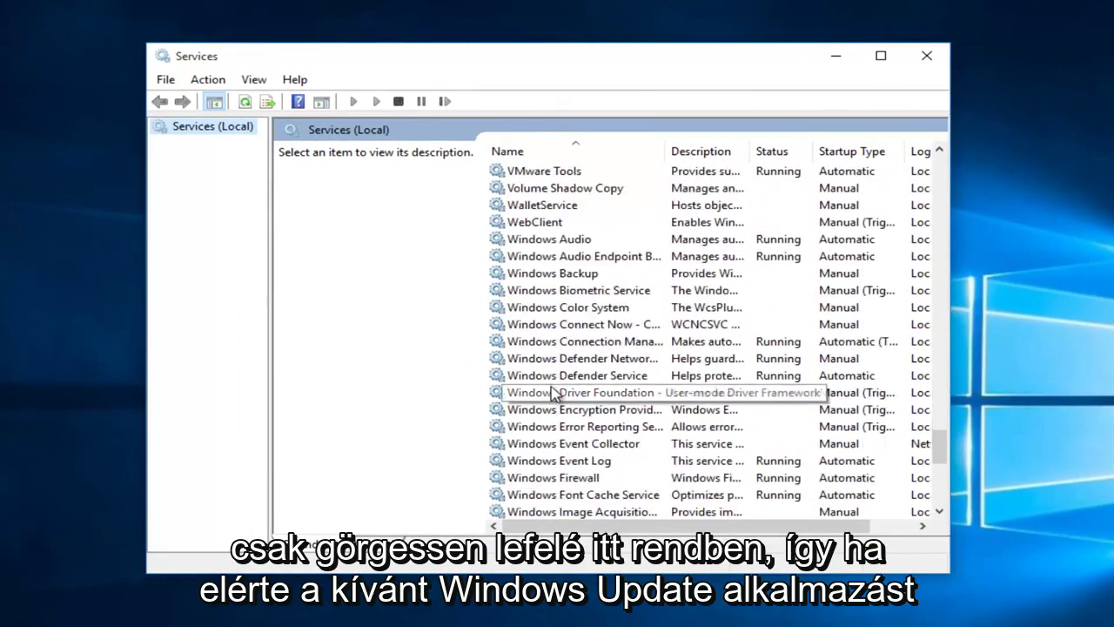
{"action": "scroll", "coordinate": [554, 394], "scroll_direction": "down", "scroll_amount": 2}
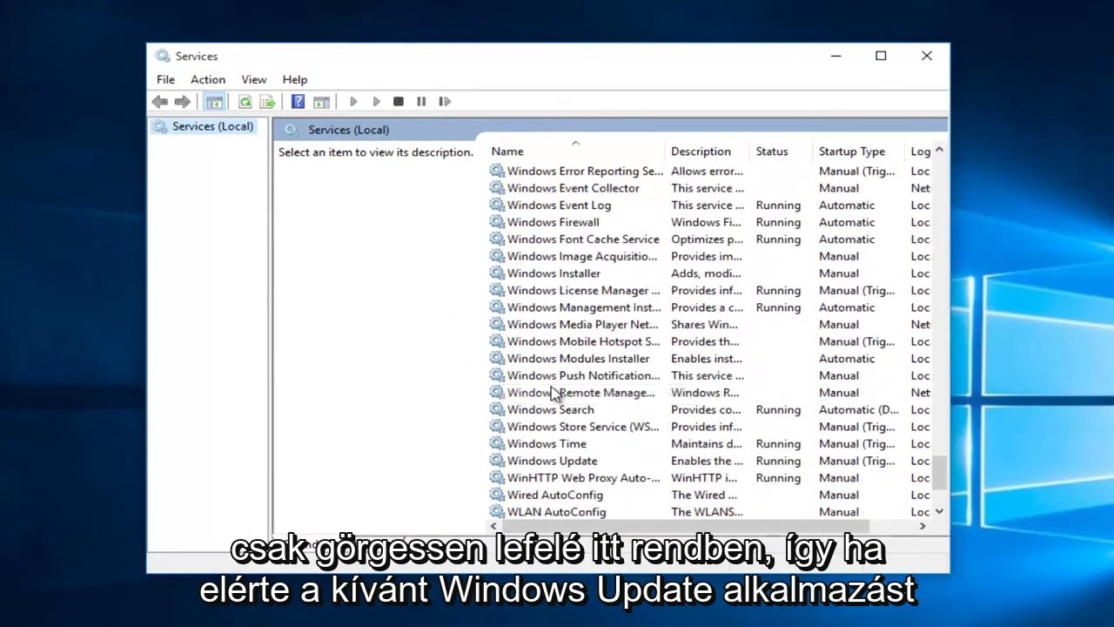
{"action": "left_click", "coordinate": [520, 462]}
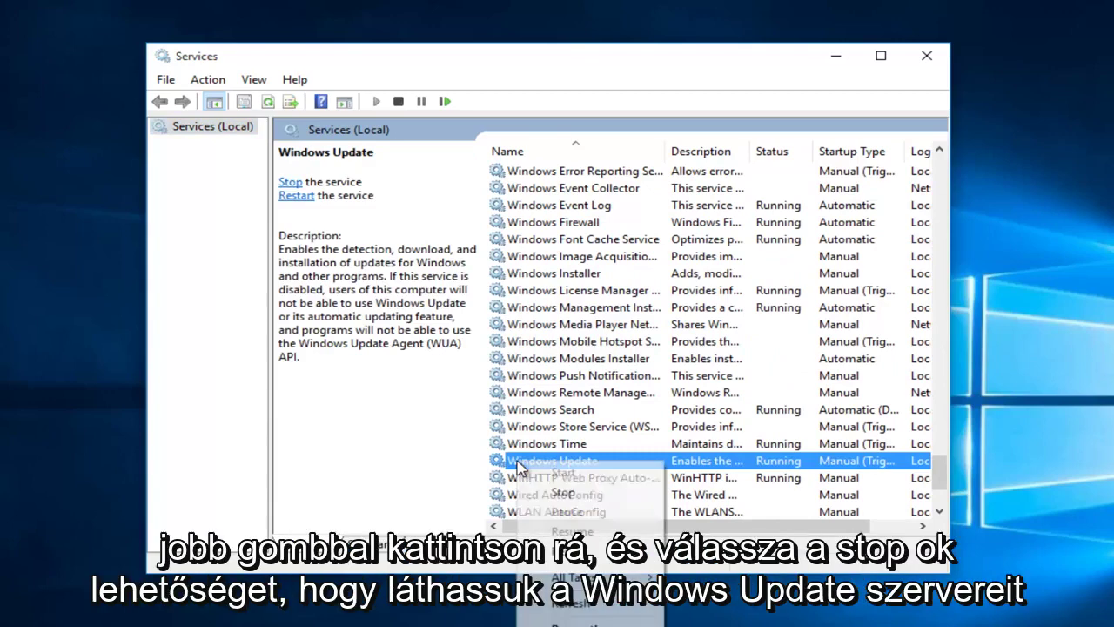
{"action": "right_click", "coordinate": [518, 463]}
{"action": "left_click", "coordinate": [549, 494]}
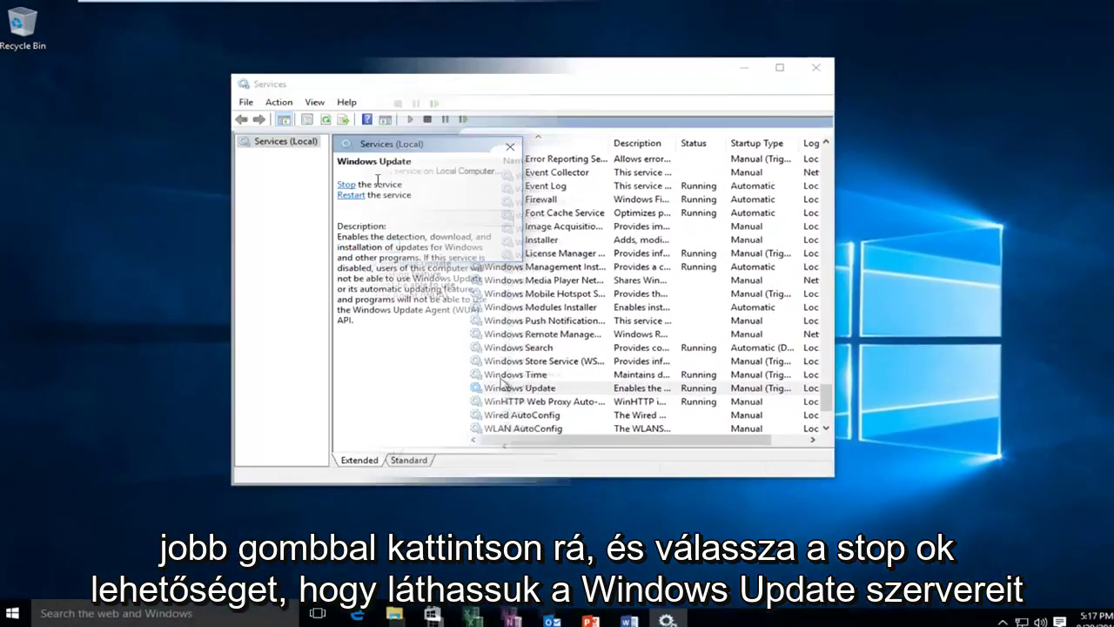
{"action": "scroll", "coordinate": [518, 422], "scroll_direction": "down", "scroll_amount": 3}
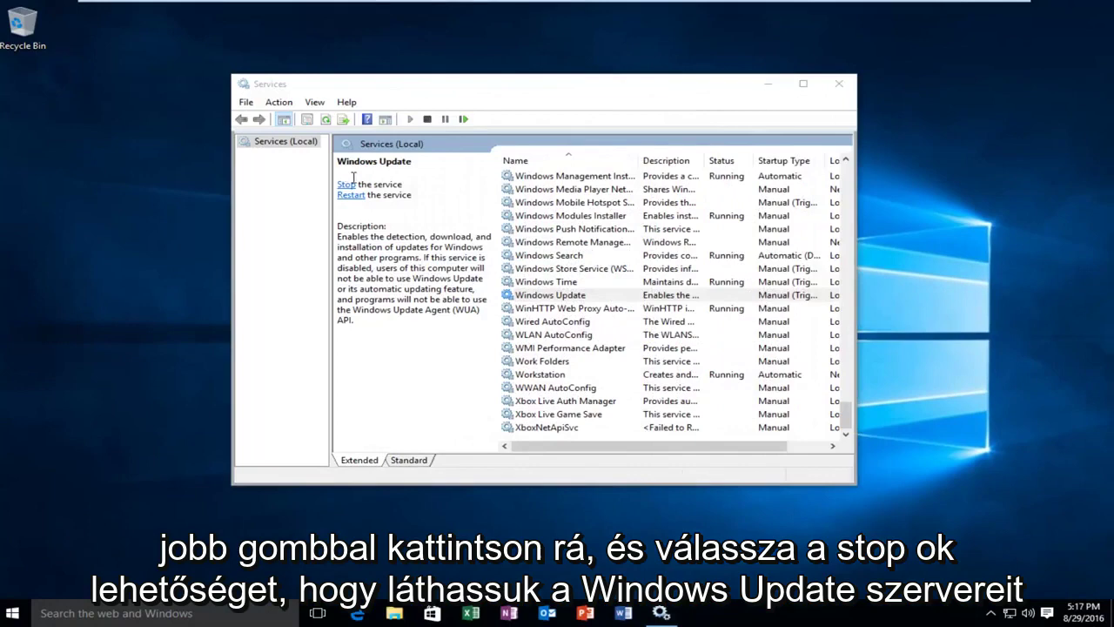
{"action": "left_click", "coordinate": [840, 87]}
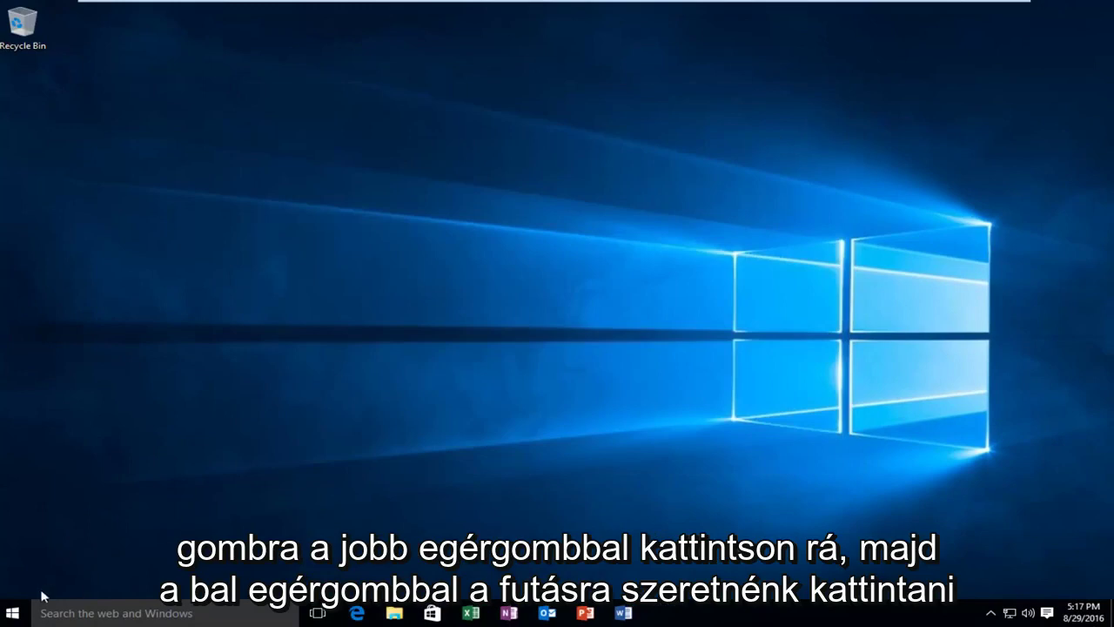
Open the folder C:\Windows\SoftwareDistribution through the Run dialog.
{"action": "right_click", "coordinate": [17, 613]}
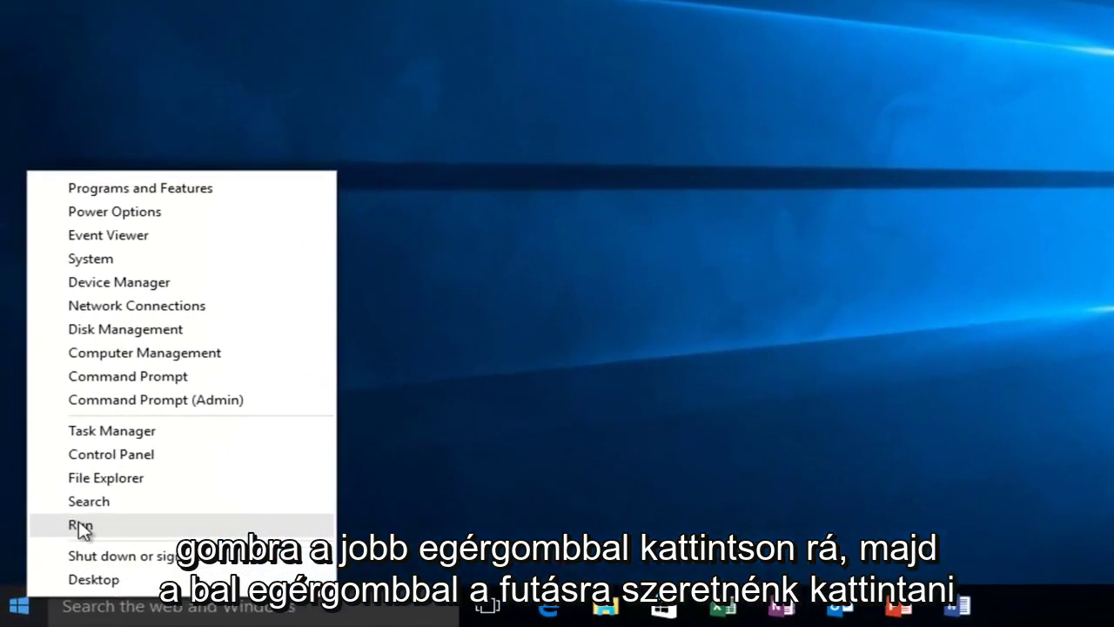
{"action": "left_click", "coordinate": [53, 550]}
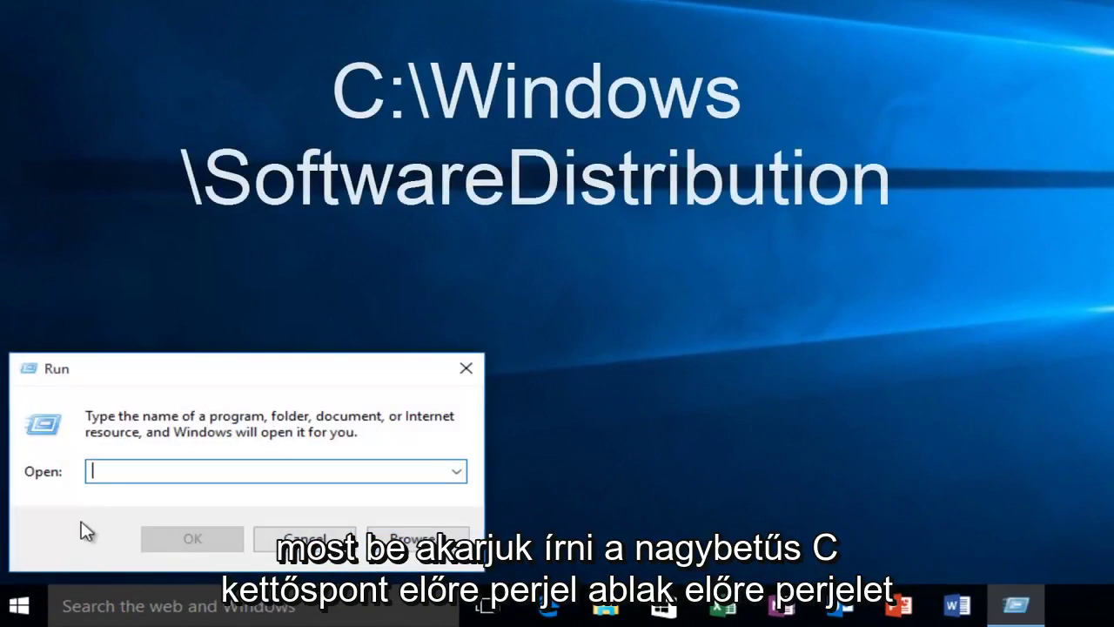
{"action": "type", "text": "C:"}
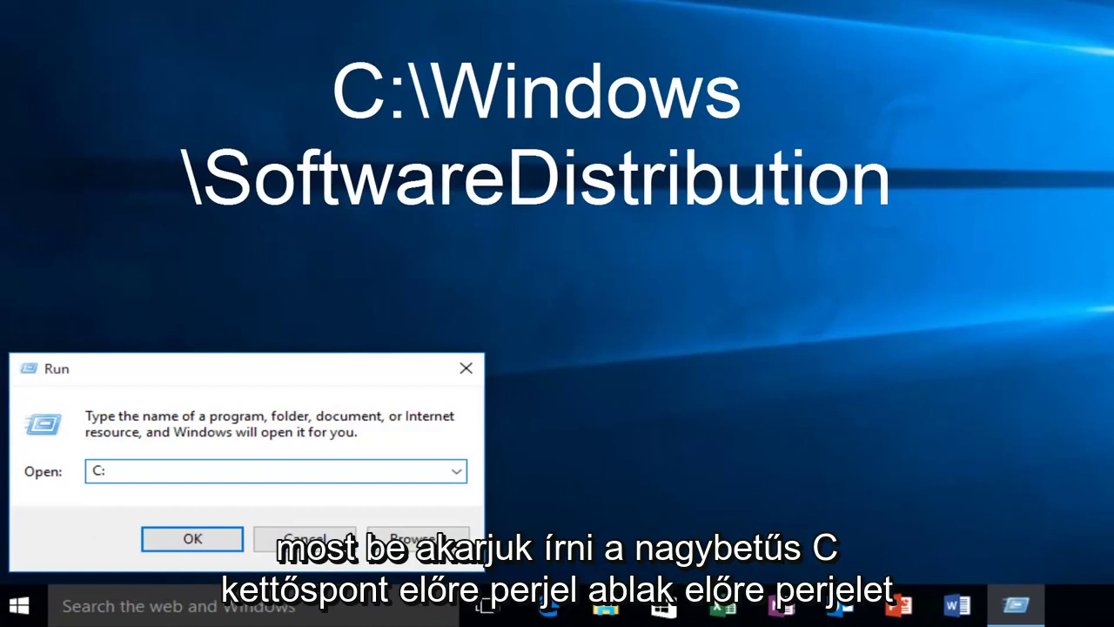
{"action": "type", "text": "\\Windows\\"}
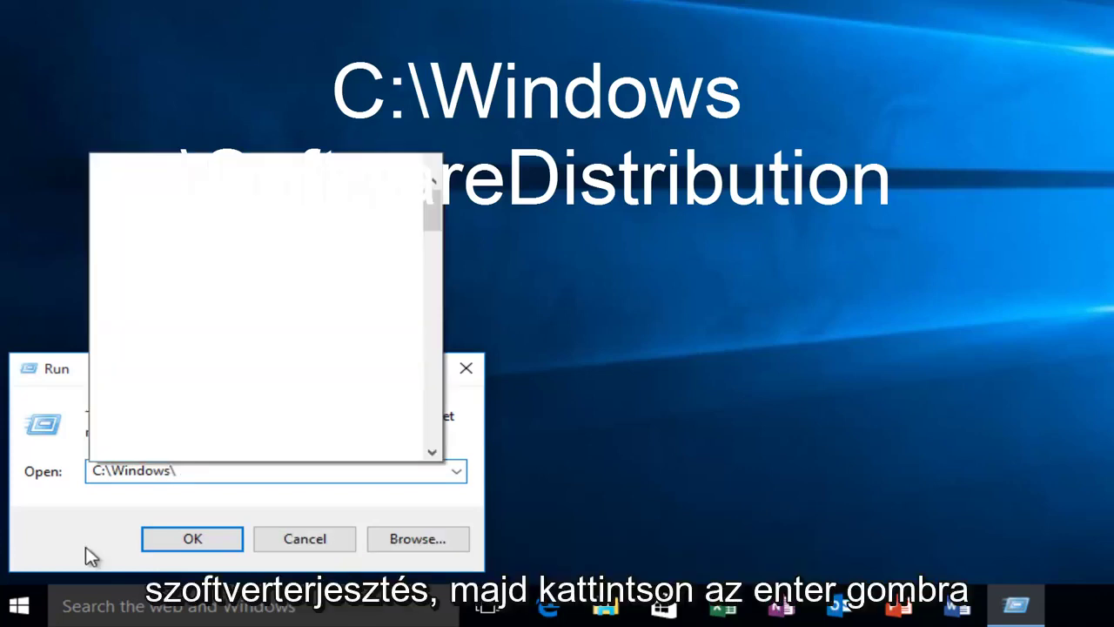
{"action": "type", "text": "SoftwareDistri"}
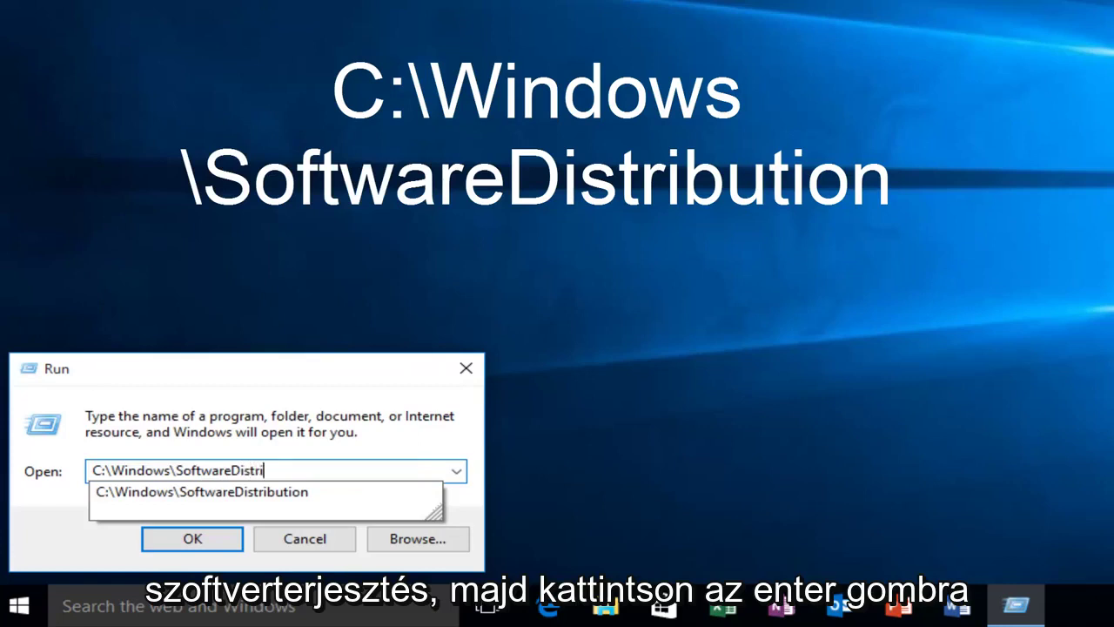
{"action": "type", "text": "butio"}
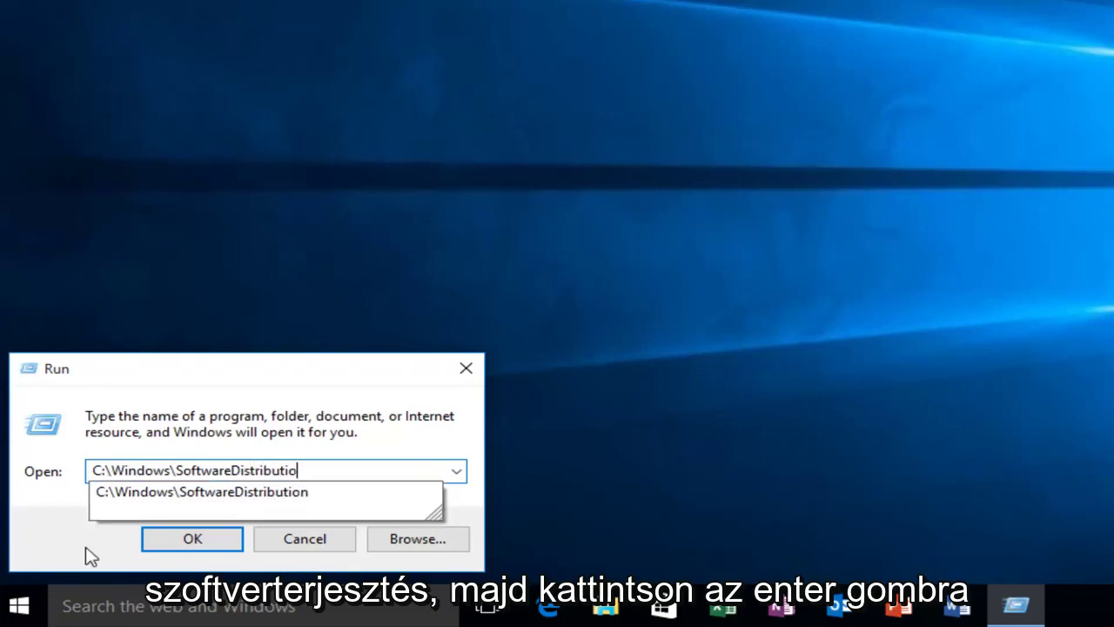
{"action": "type", "text": "n"}
{"action": "key", "text": "Return"}
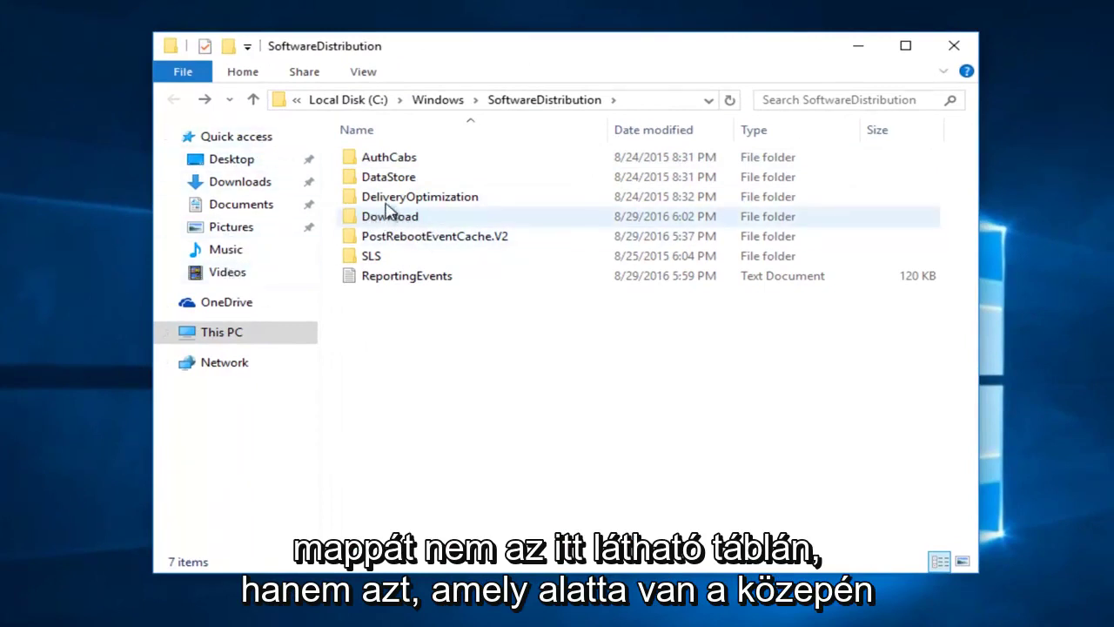
Delete all items in the Download folder, granting administrator permission for all current items and skipping any that cannot be found.
{"action": "double_click", "coordinate": [389, 218]}
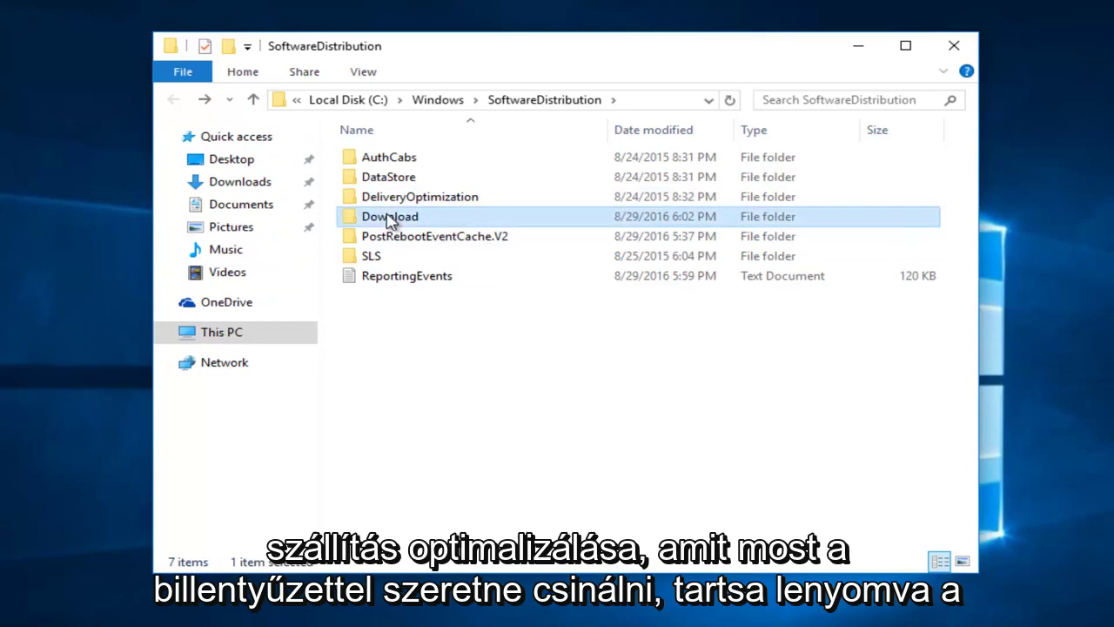
{"action": "left_click", "coordinate": [389, 219]}
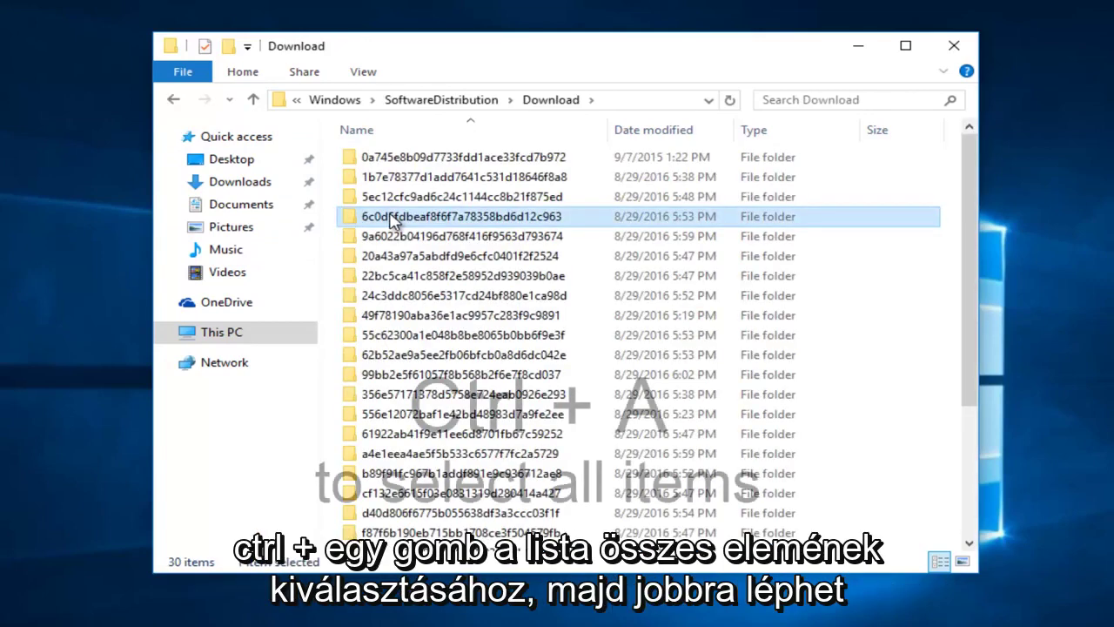
{"action": "key", "text": "ctrl+a"}
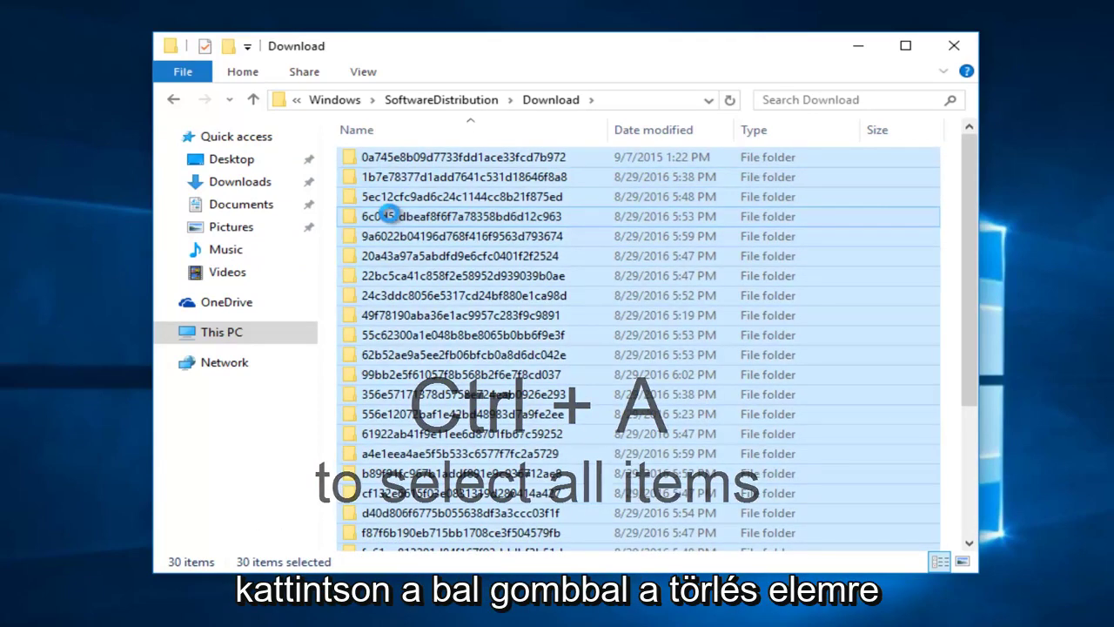
{"action": "right_click", "coordinate": [388, 215]}
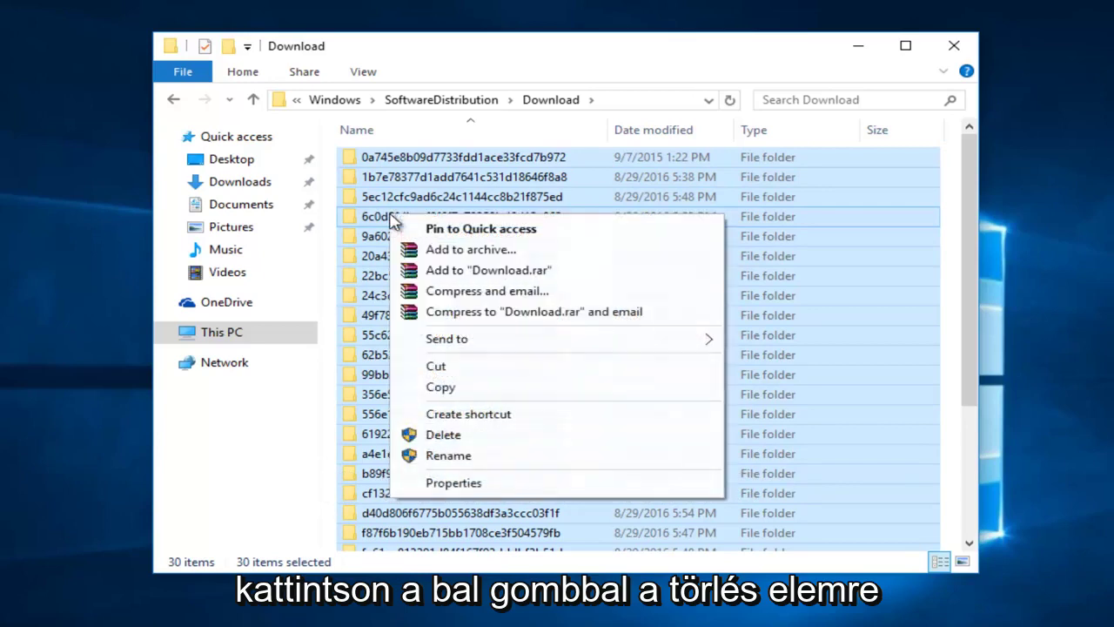
{"action": "left_click", "coordinate": [453, 438]}
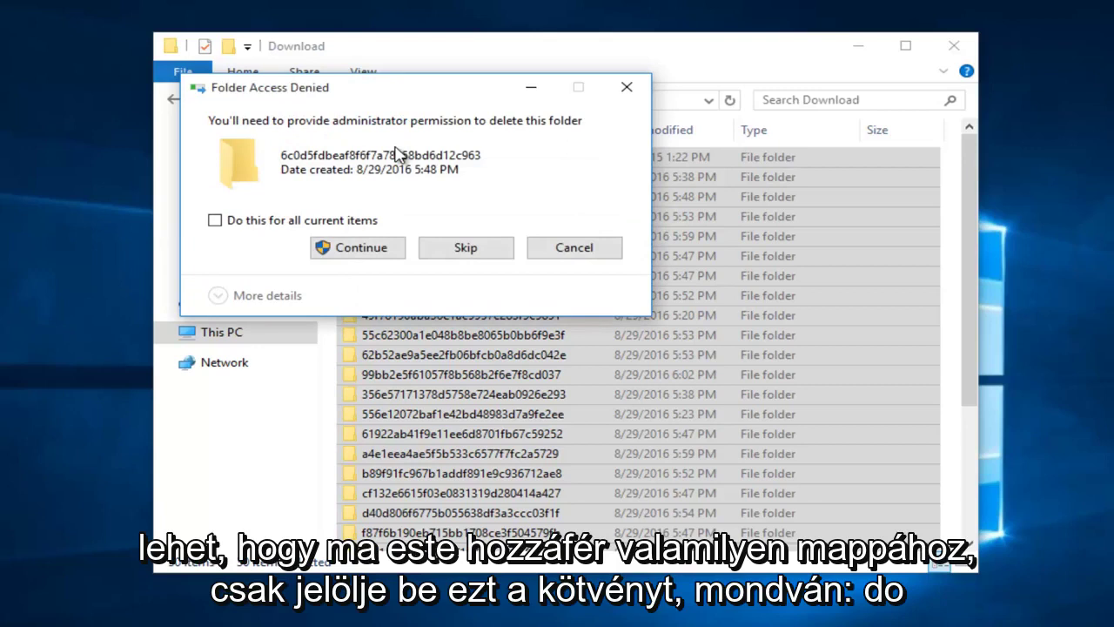
{"action": "left_click", "coordinate": [234, 227]}
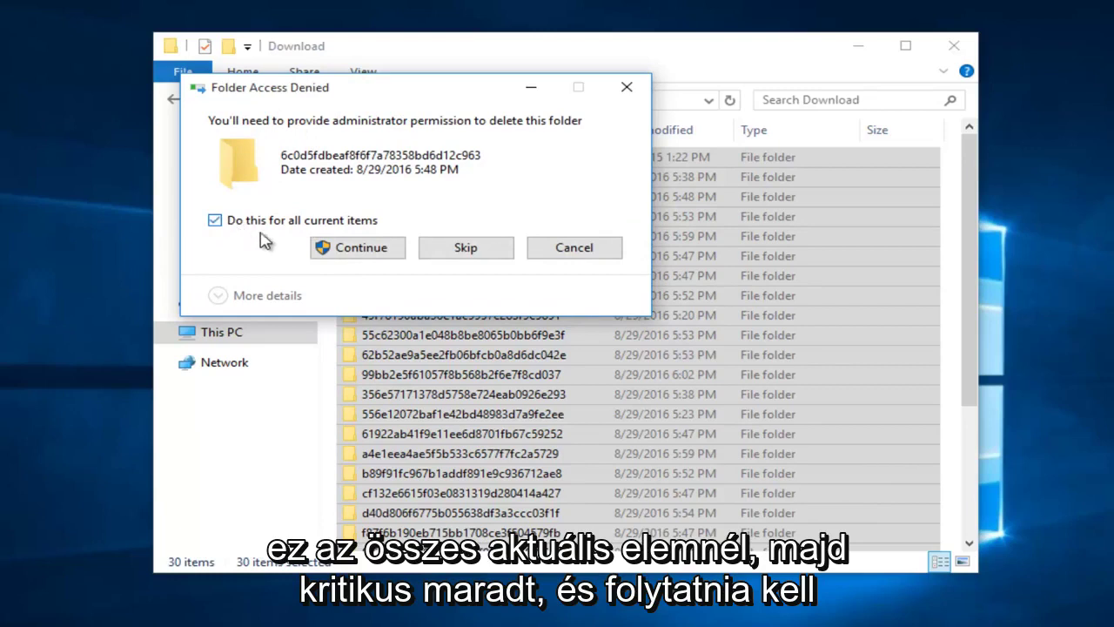
{"action": "left_click", "coordinate": [343, 250]}
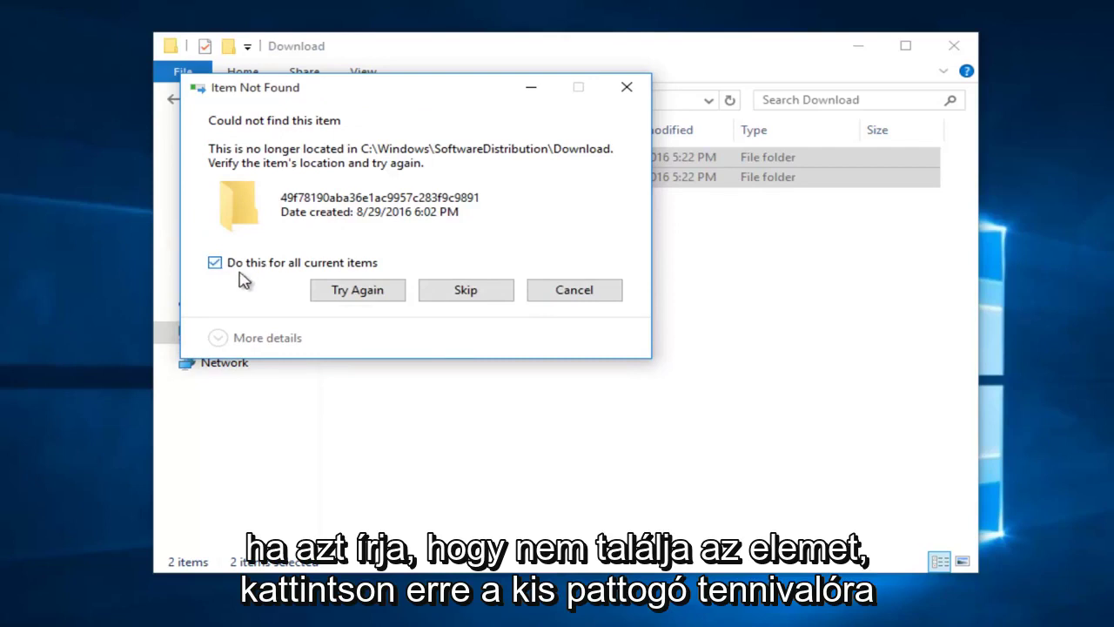
{"action": "left_click", "coordinate": [463, 293]}
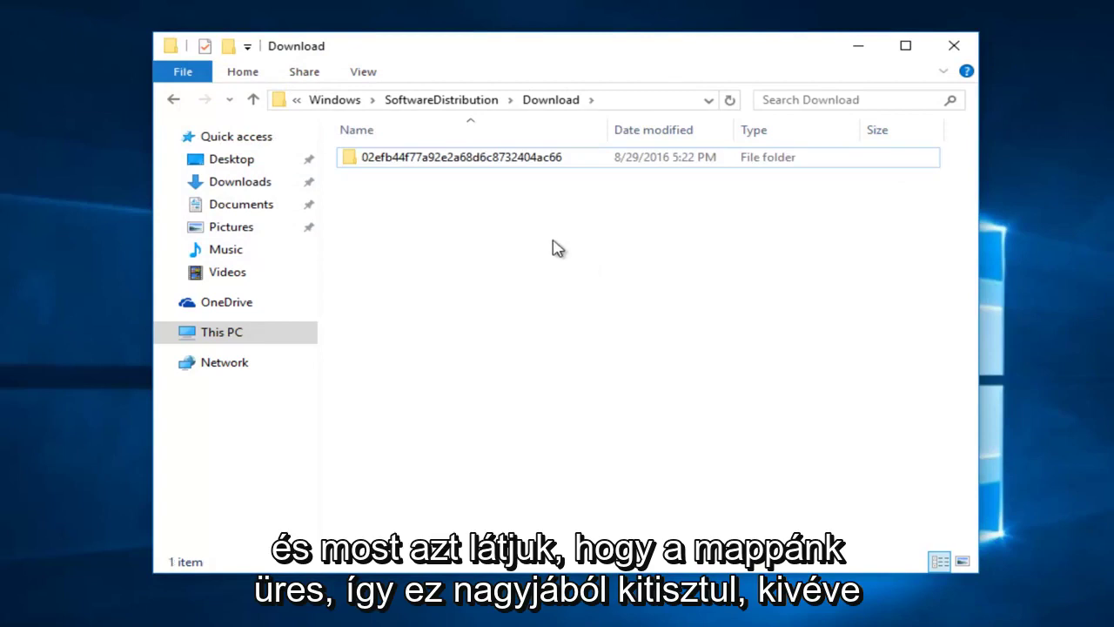
Inspect the contents of the remaining subfolder, return to the Download folder and clear the selection.
{"action": "double_click", "coordinate": [458, 160]}
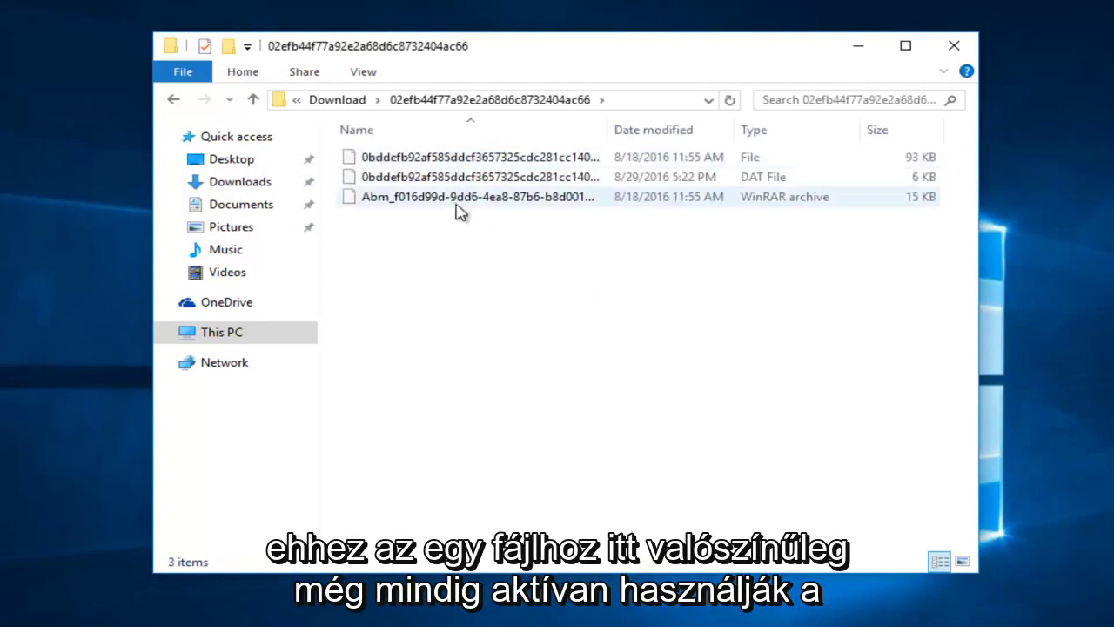
{"action": "left_click", "coordinate": [174, 101]}
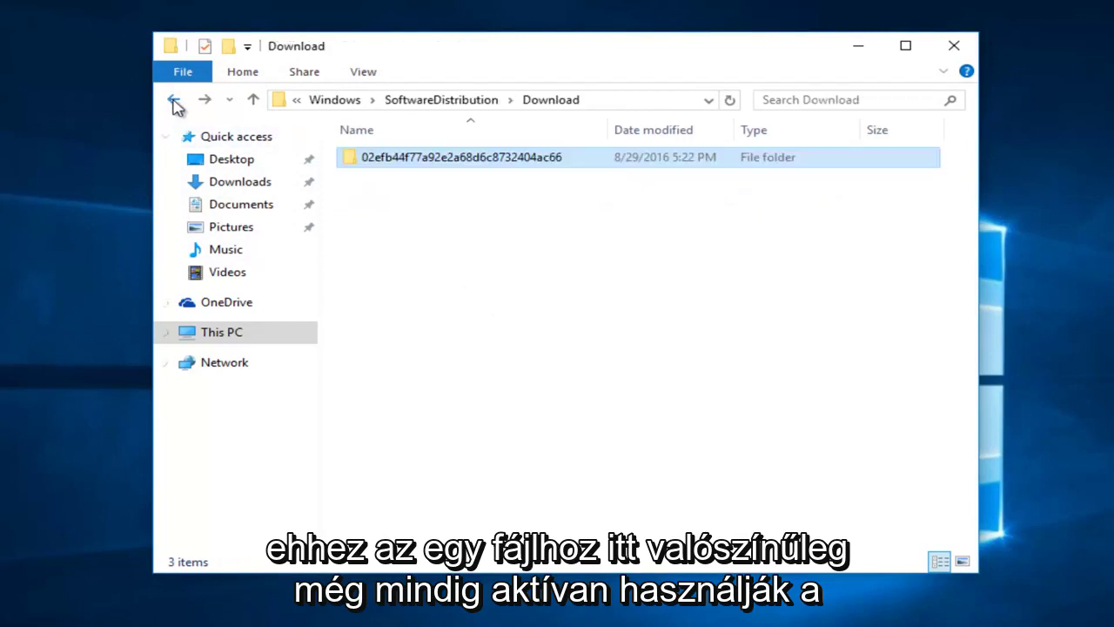
{"action": "left_click", "coordinate": [430, 242]}
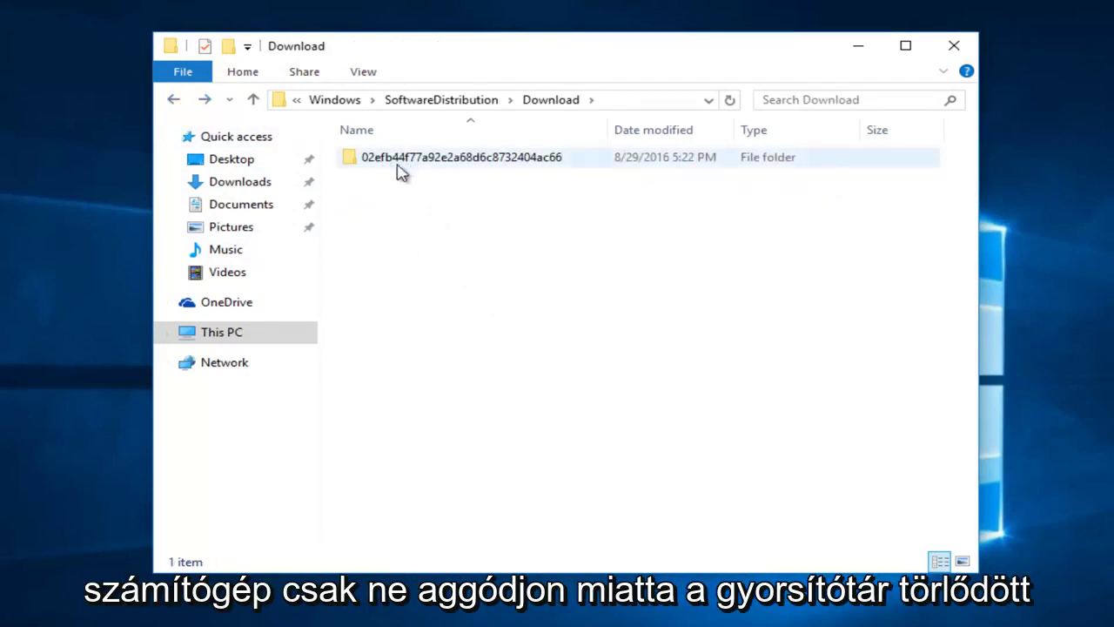